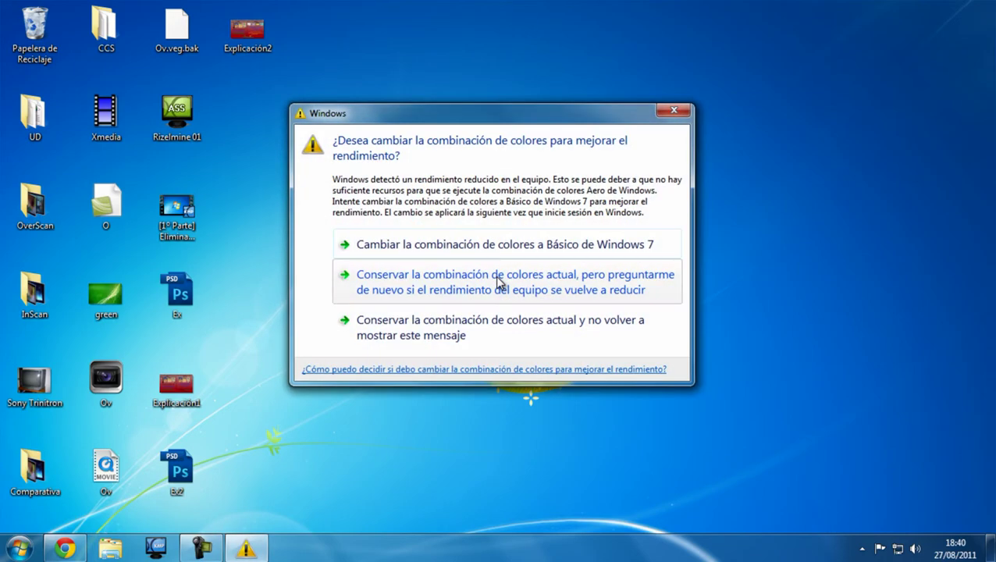
# Step: Keep the current Windows color scheme while allowing future performance prompts, and launch ConvertXToDVD 4 as administrator
pyautogui.click(499, 281)
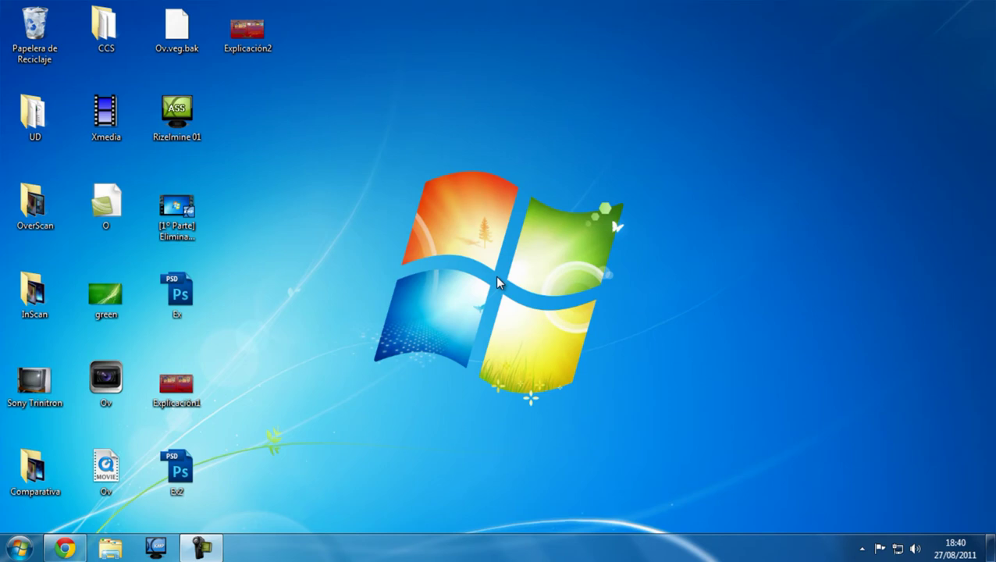
pyautogui.click(19, 548)
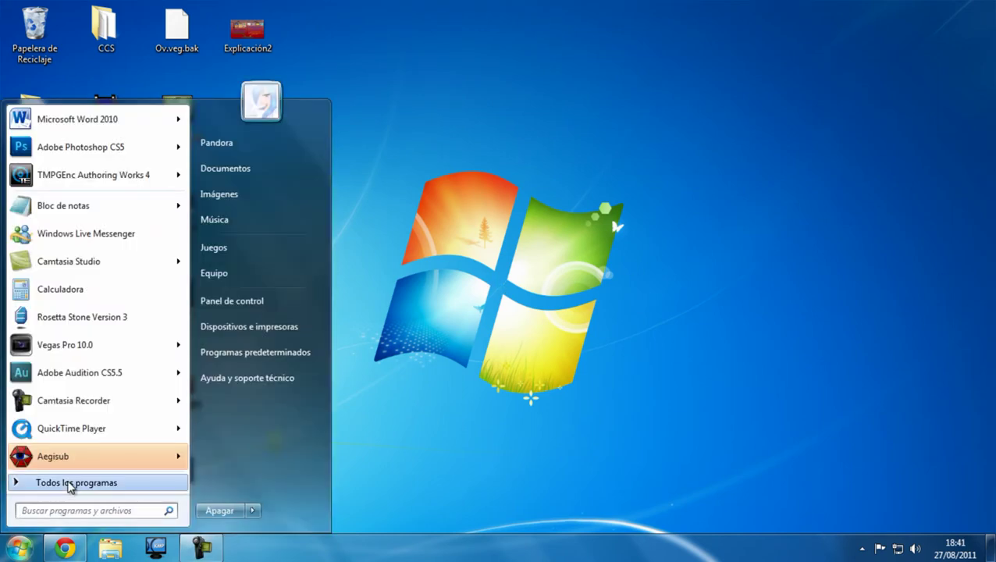
pyautogui.click(71, 485)
pyautogui.click(76, 420)
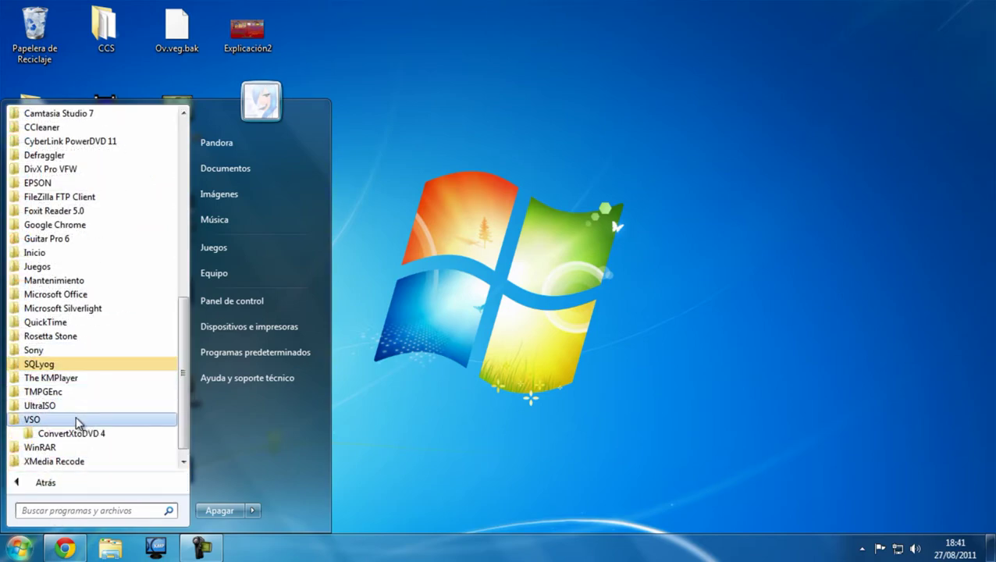
pyautogui.click(78, 435)
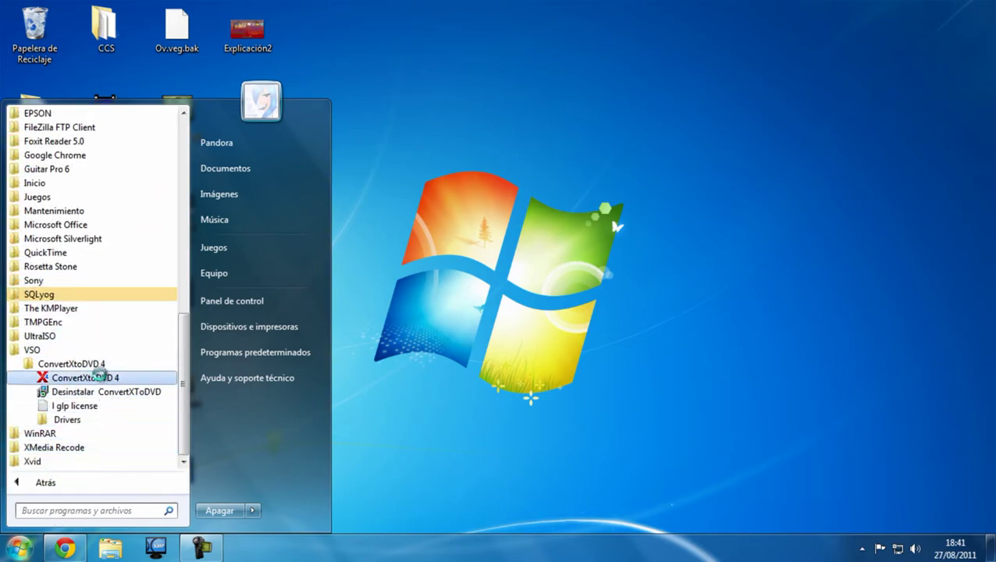
pyautogui.rightClick(106, 377)
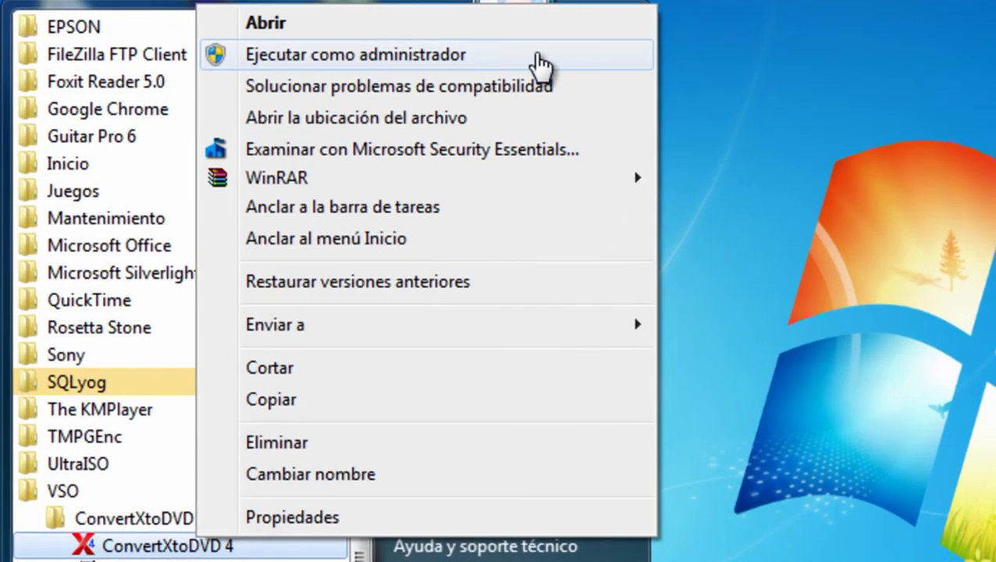
pyautogui.click(539, 57)
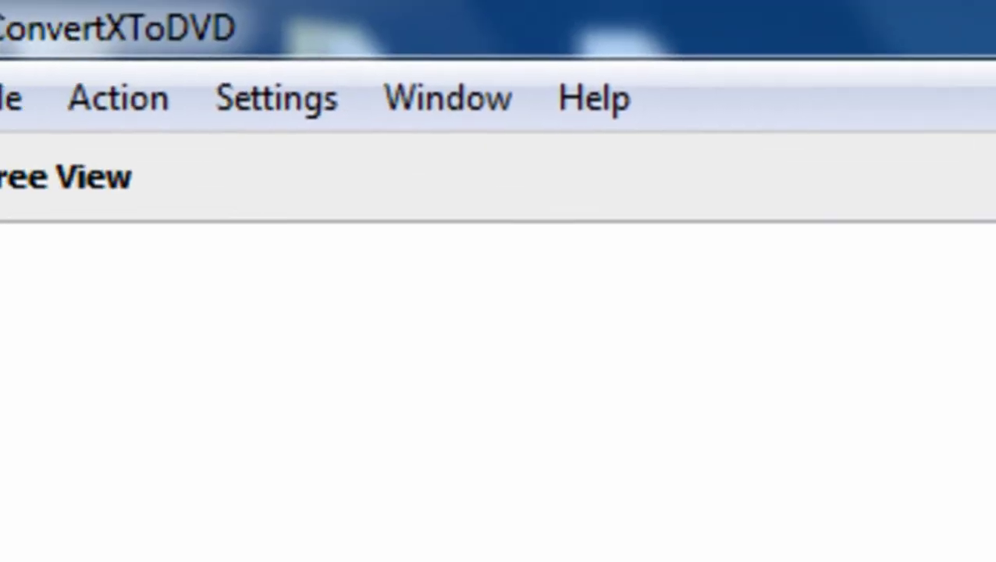
# Step: Add the video file "[SyncRajo] Yumeki Merry - 01" to the project
pyautogui.click(69, 104)
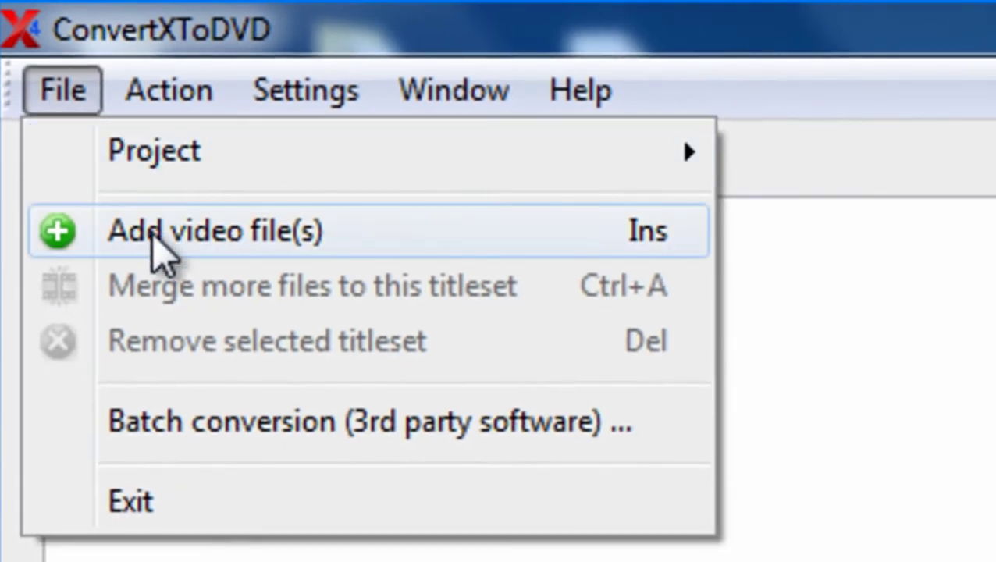
pyautogui.press('Insert')
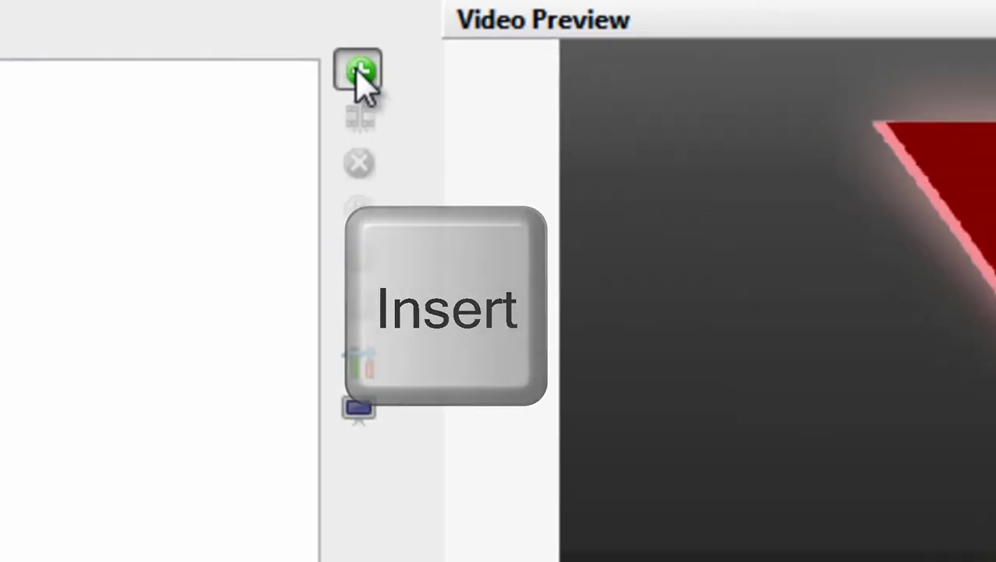
pyautogui.click(422, 117)
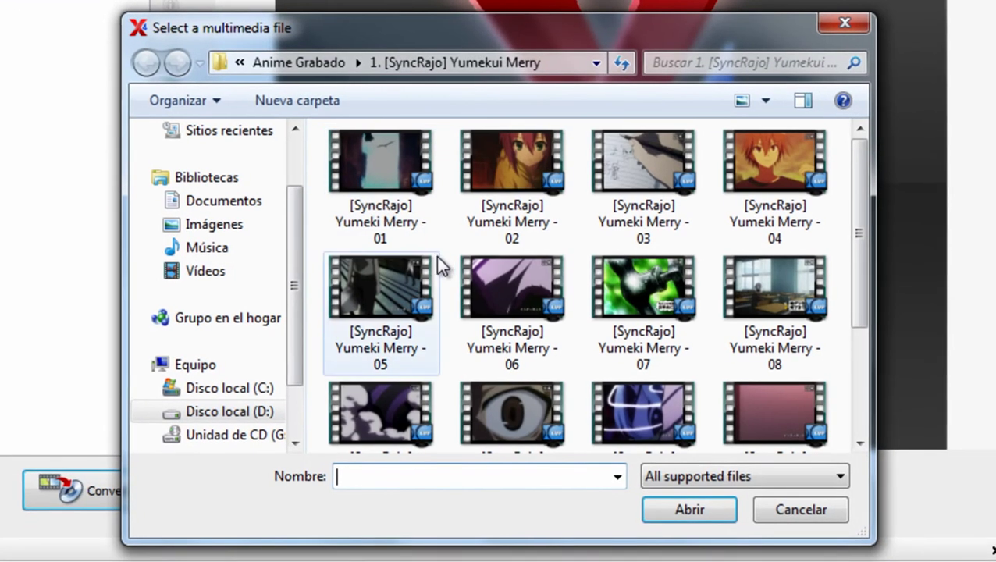
pyautogui.click(388, 192)
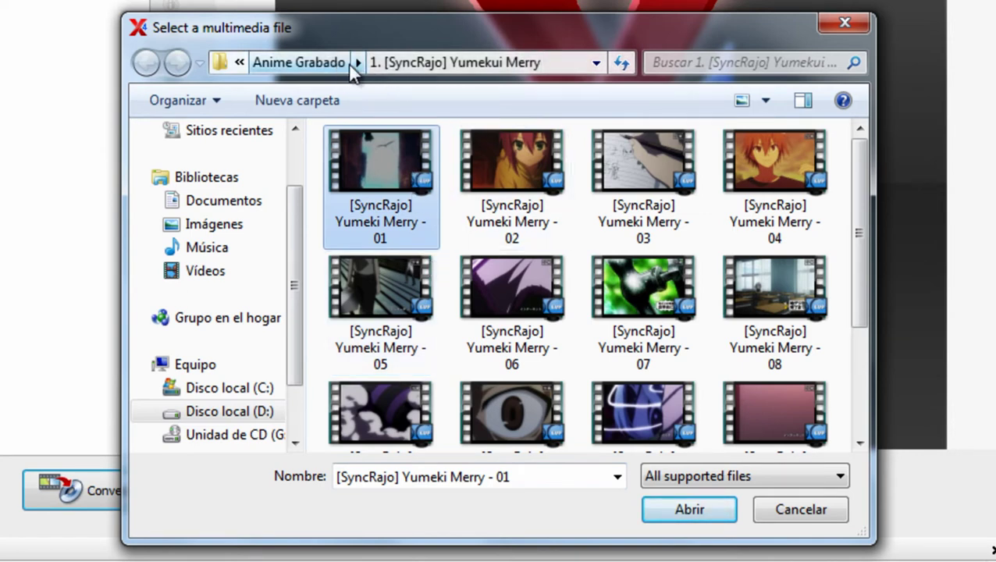
pyautogui.click(677, 504)
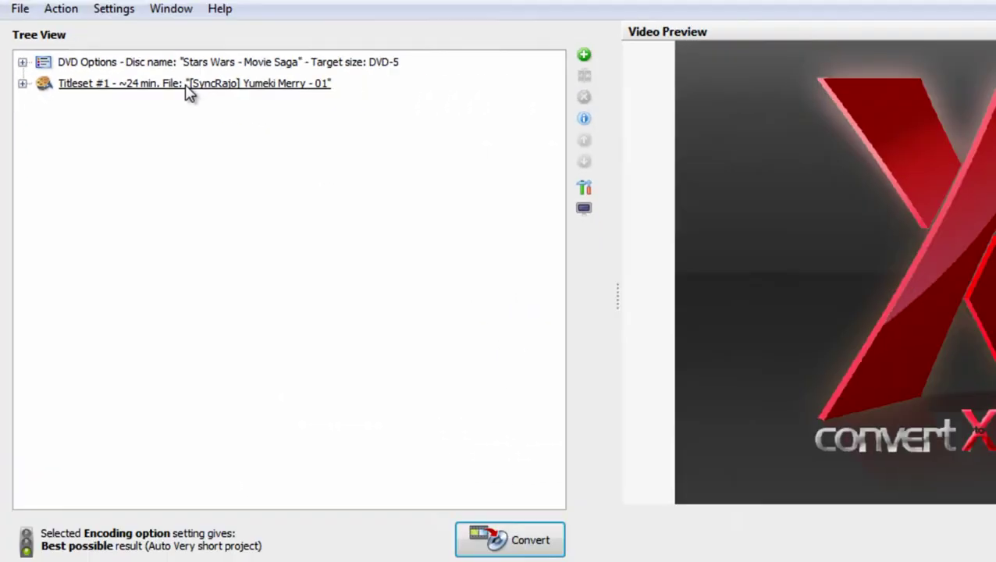
# Step: Expand Titleset #1 and its Video (result) node to review the resolution, format and aspect ratio
pyautogui.click(140, 81)
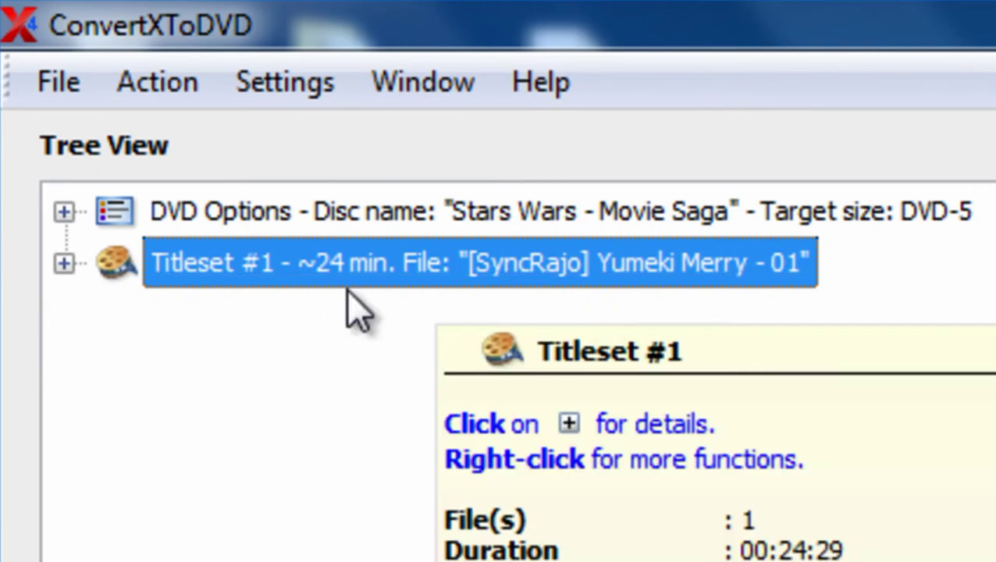
pyautogui.click(64, 263)
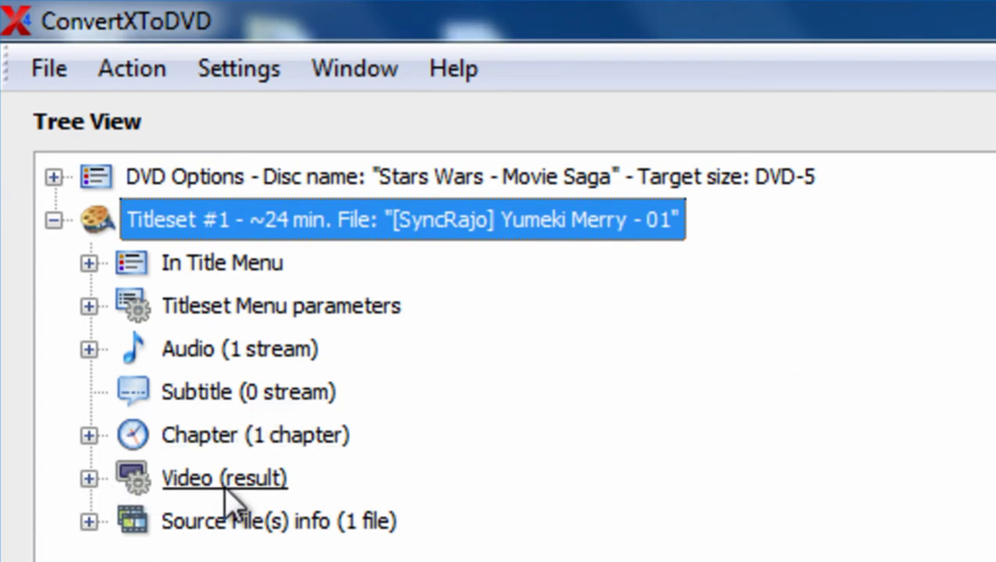
pyautogui.click(249, 480)
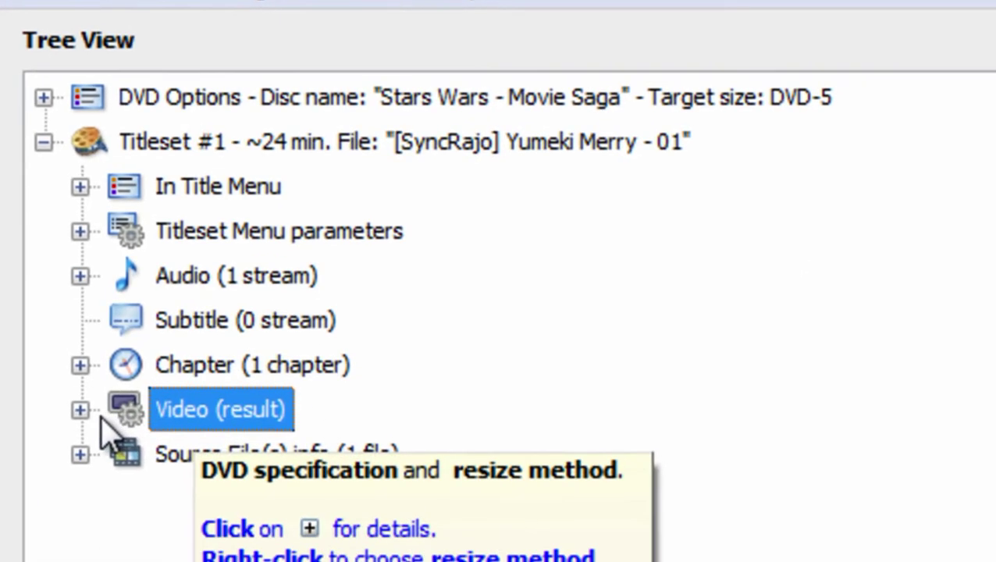
pyautogui.click(80, 409)
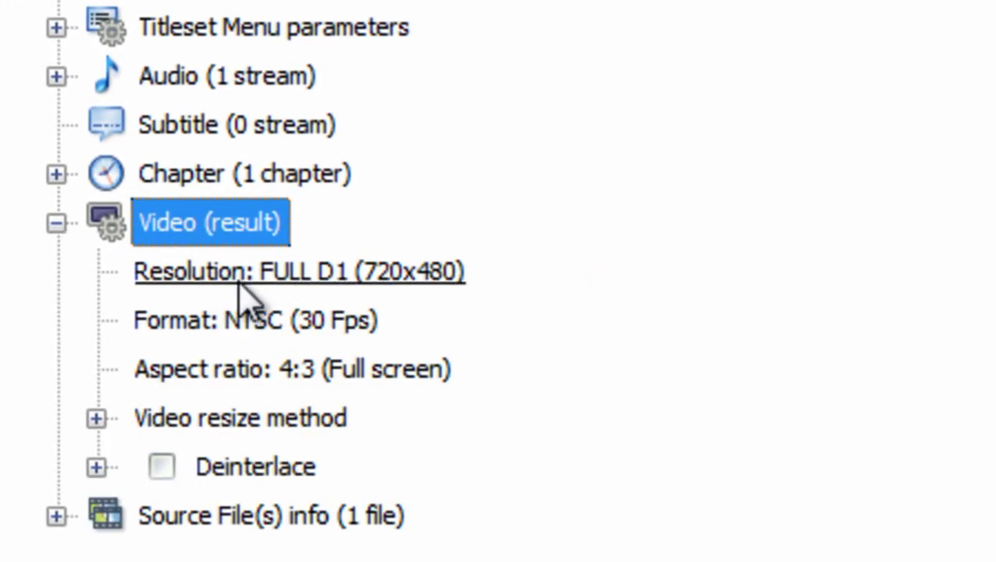
pyautogui.click(442, 451)
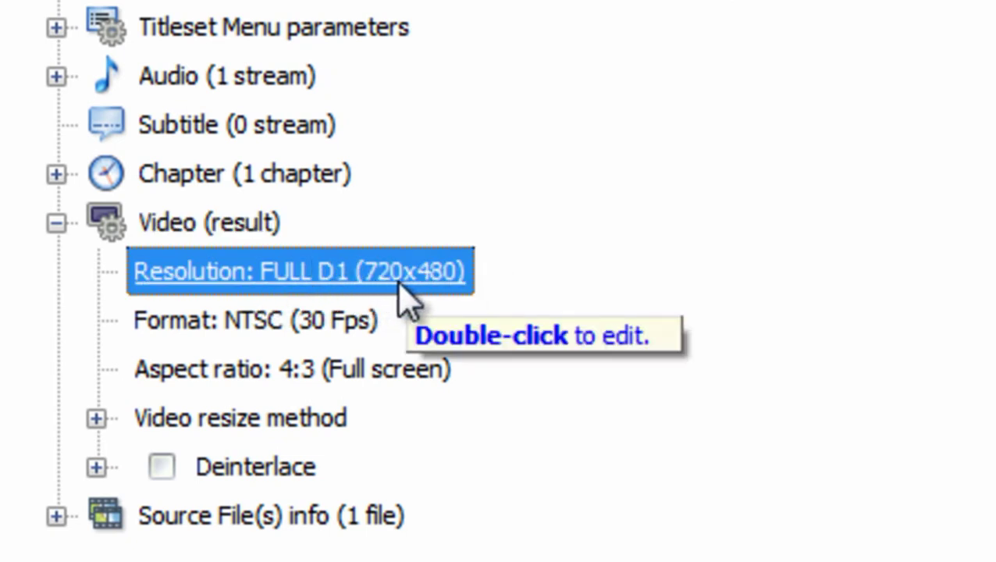
pyautogui.click(285, 326)
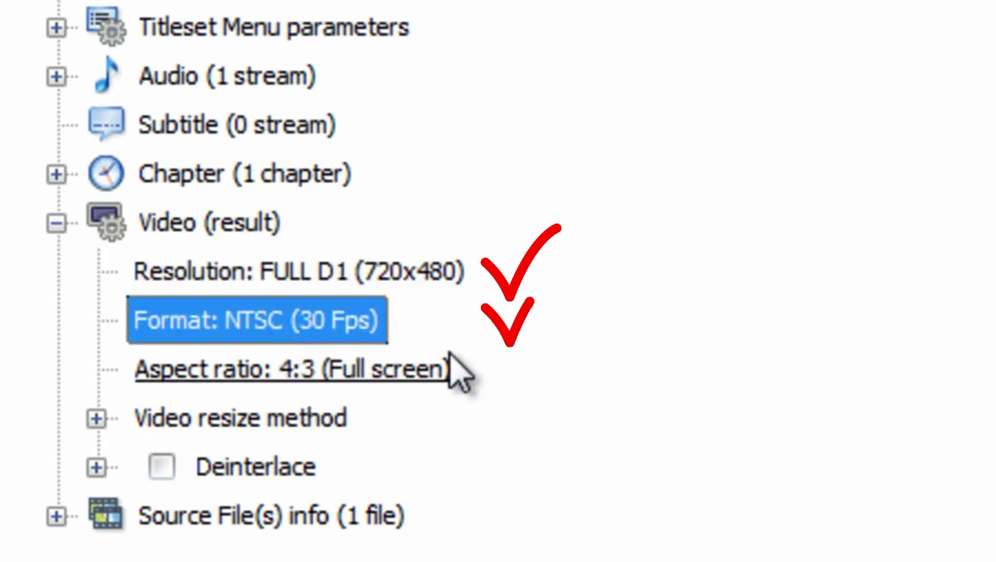
pyautogui.click(416, 375)
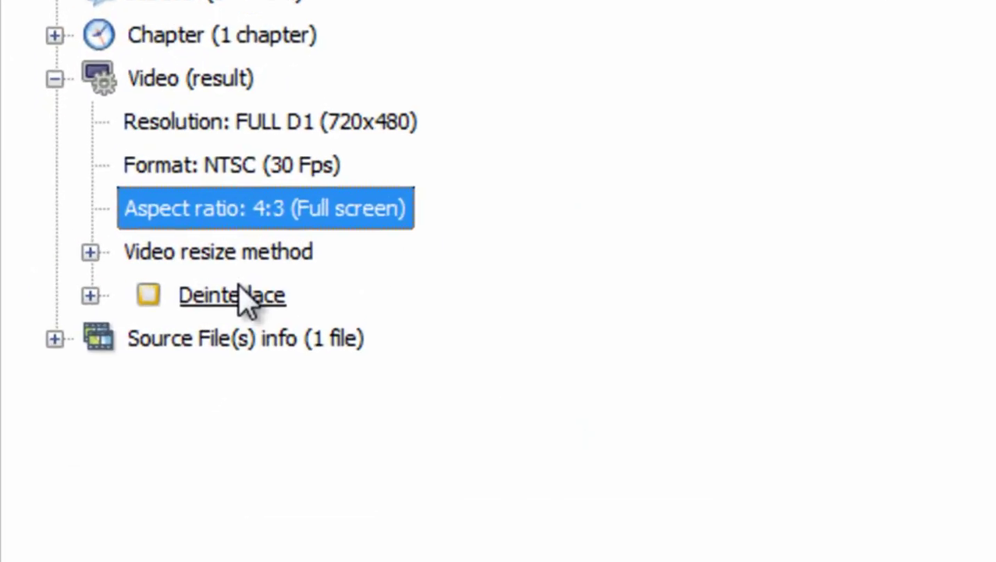
# Step: Expand the titleset's Video resize method and open its Letterbox entry for editing
pyautogui.click(106, 247)
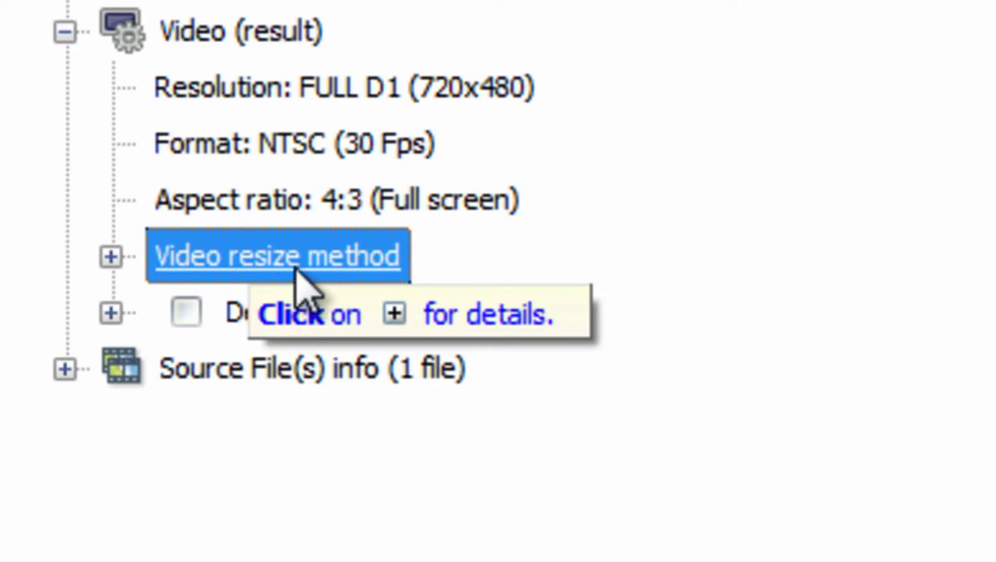
pyautogui.click(110, 257)
pyautogui.click(414, 312)
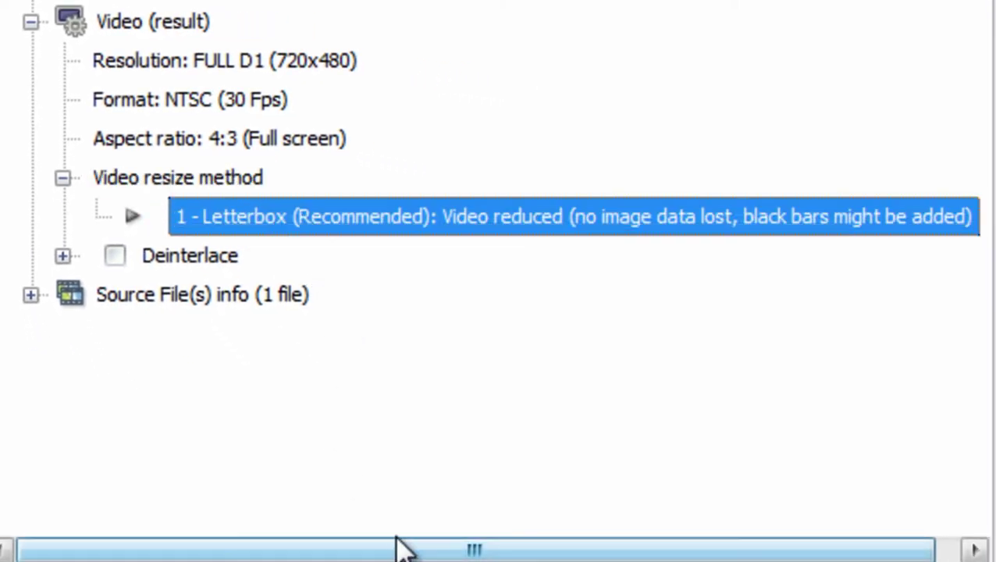
pyautogui.moveTo(398, 547); pyautogui.dragTo(554, 538)
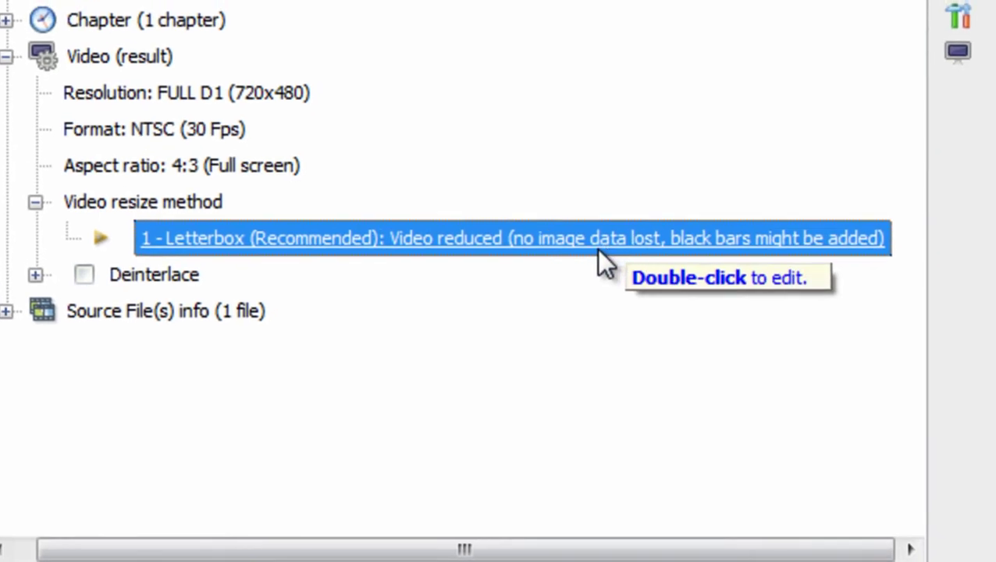
pyautogui.doubleClick(587, 240)
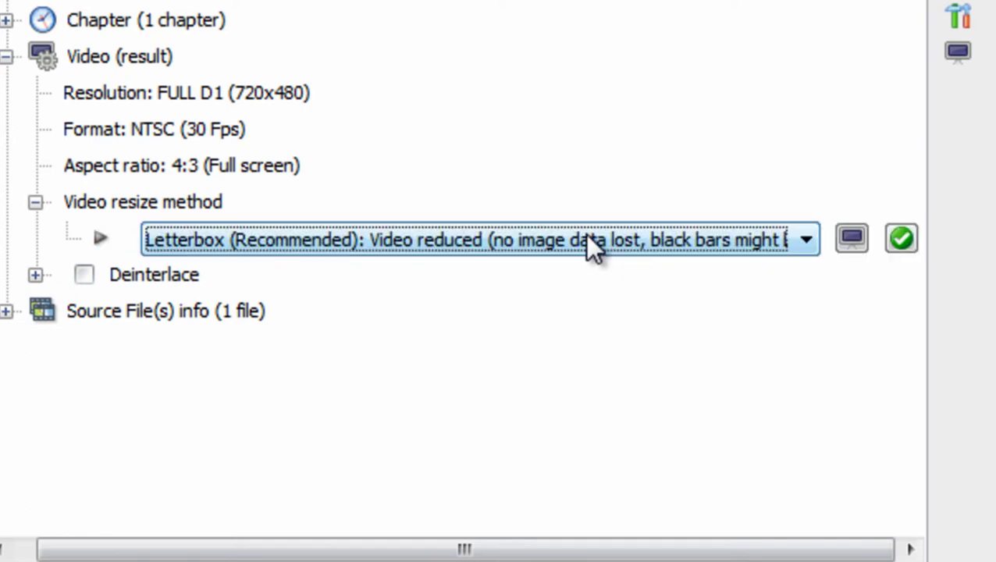
# Step: Toggle the video preview off and back on, and open the visual resize settings for the Letterbox entry
pyautogui.click(852, 239)
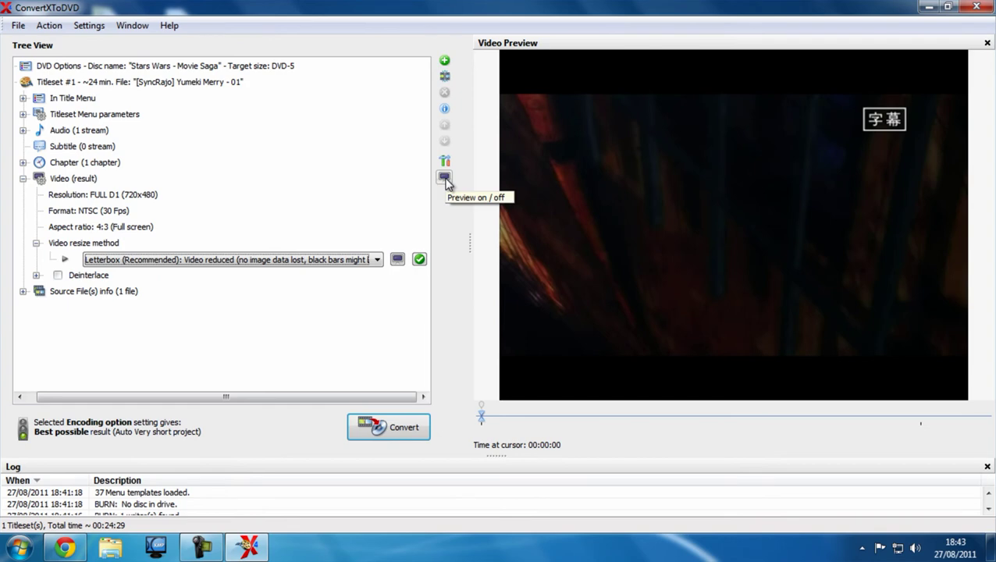
pyautogui.click(444, 178)
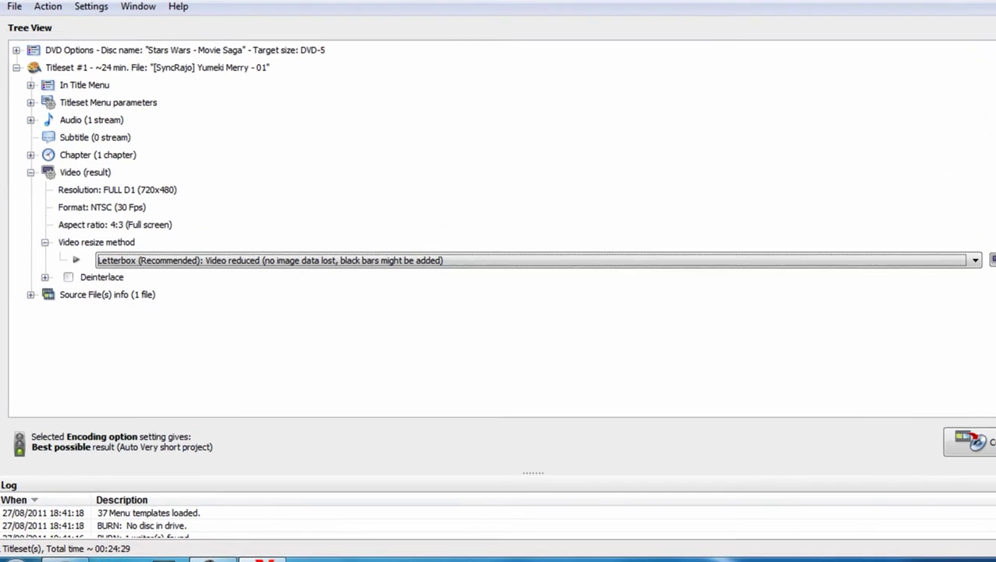
pyautogui.click(973, 178)
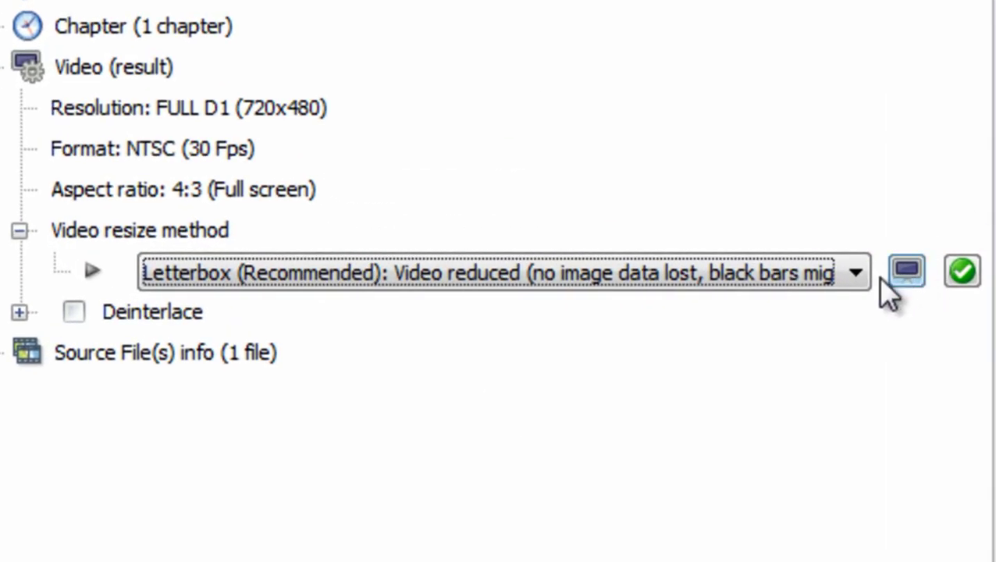
pyautogui.click(906, 274)
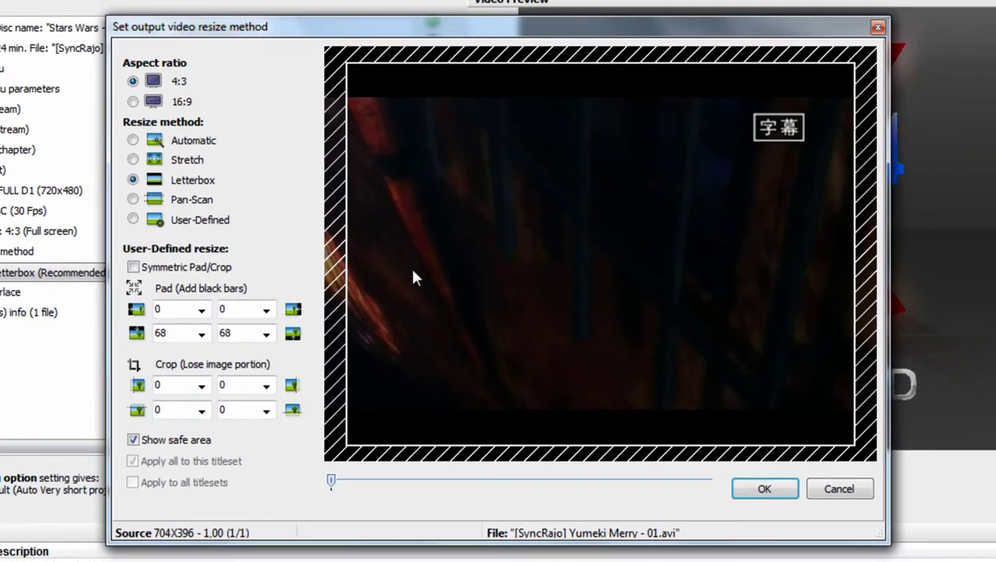
# Step: Switch the safe area display off and on repeatedly in the resize preview, leaving it enabled
pyautogui.click(156, 442)
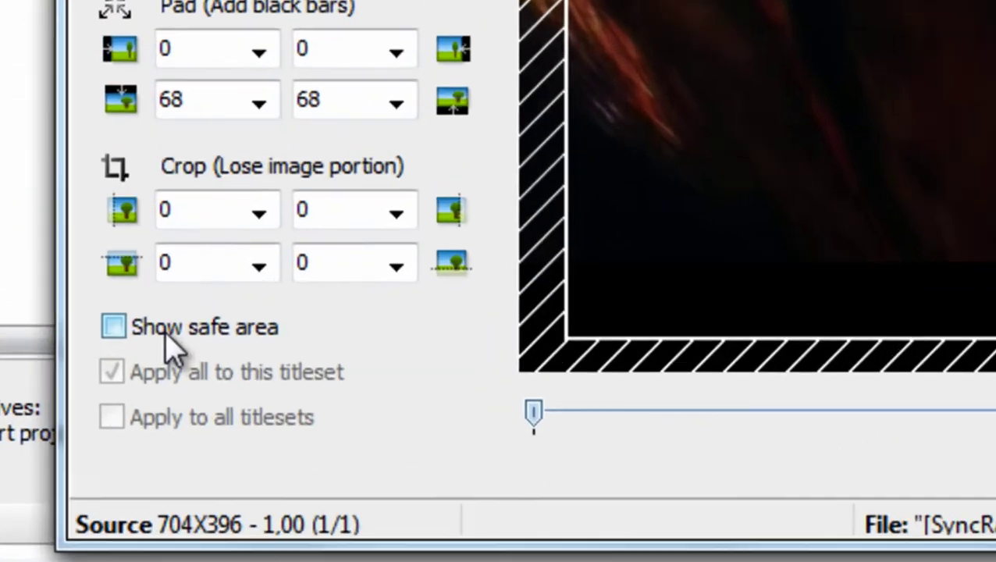
pyautogui.click(156, 441)
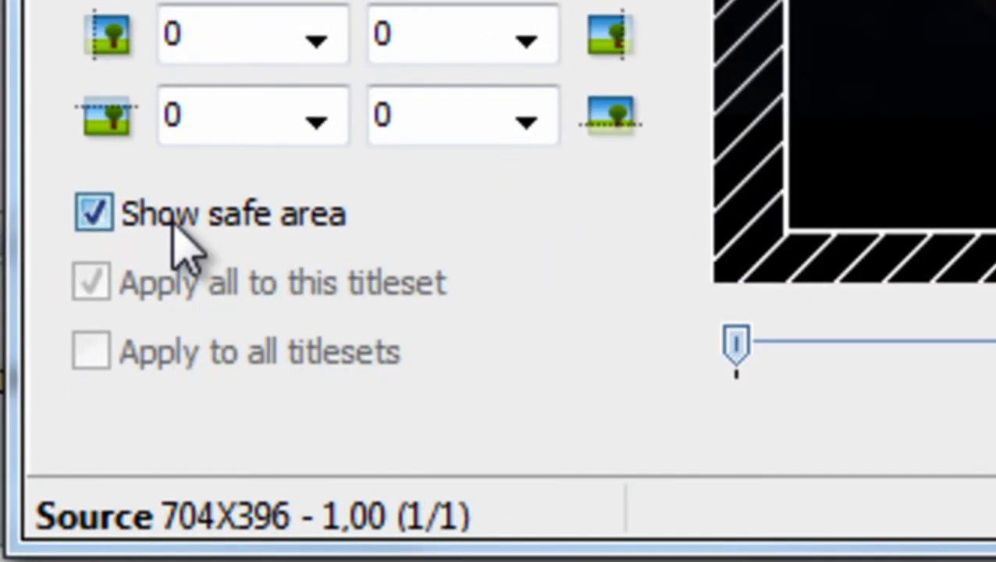
pyautogui.click(175, 225)
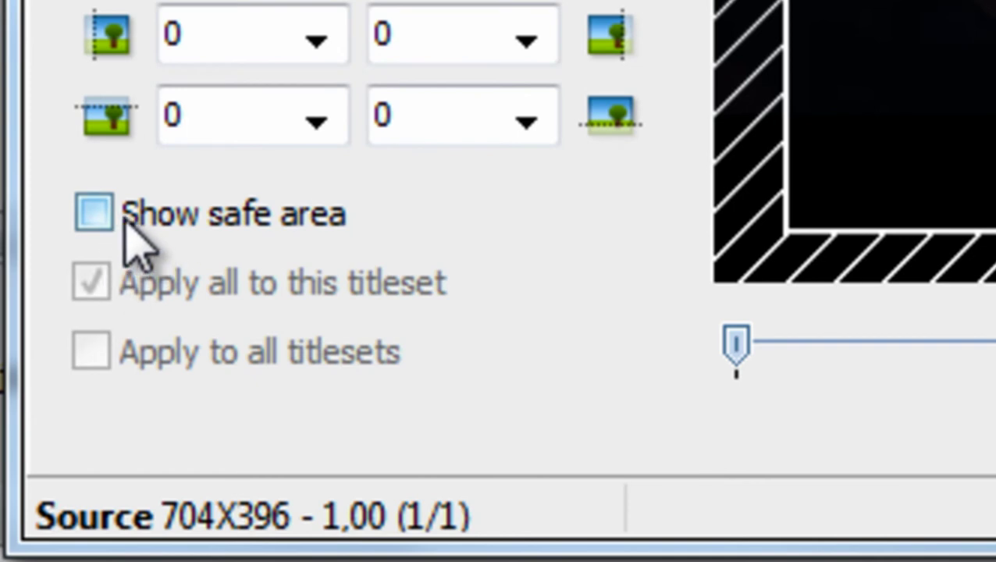
pyautogui.click(93, 213)
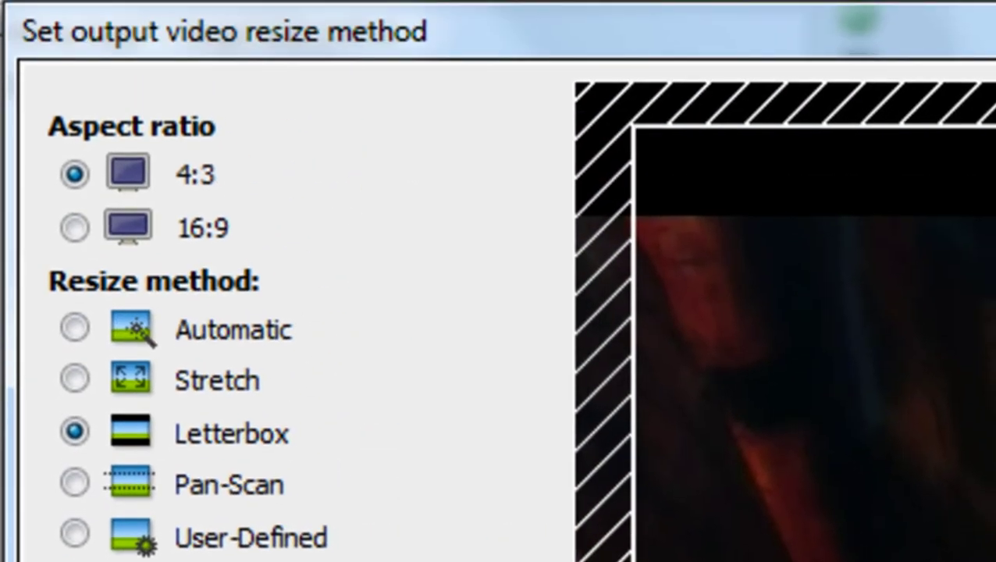
# Step: Select the 4:3 aspect ratio and the User-Defined resize method for the output video
pyautogui.click(126, 187)
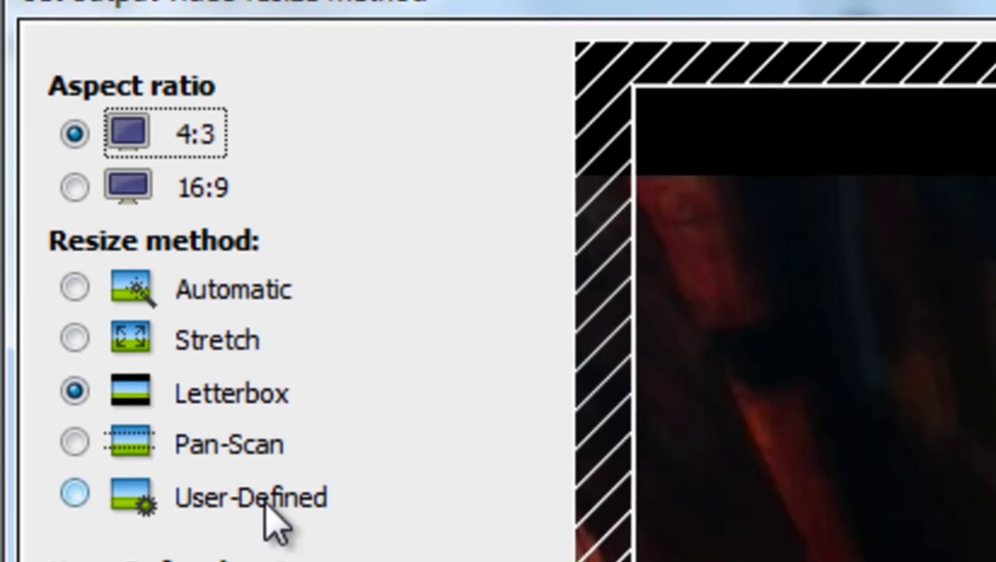
pyautogui.click(205, 539)
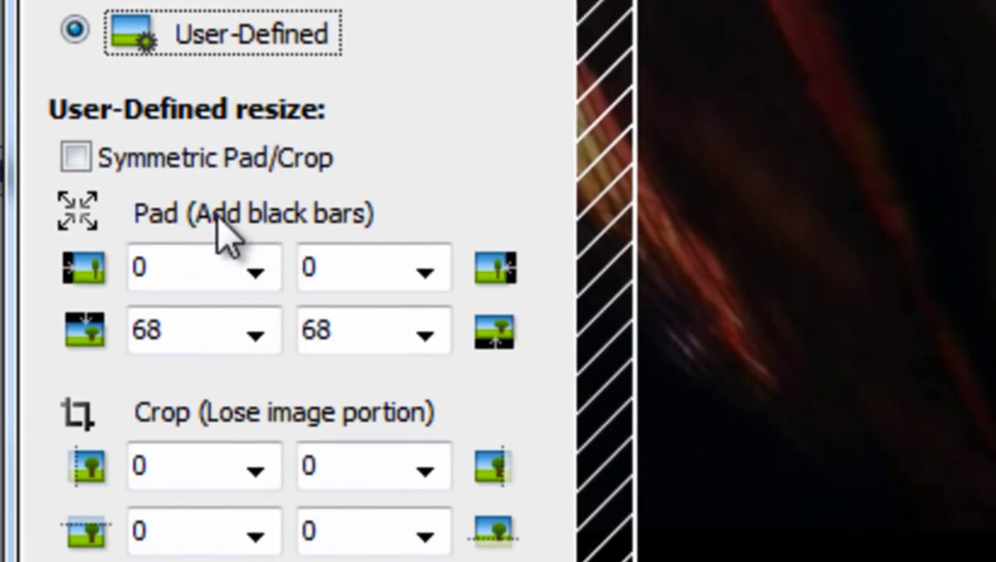
# Step: Set the left and right black-bar padding of the User-Defined resize to 54 each
pyautogui.click(229, 267)
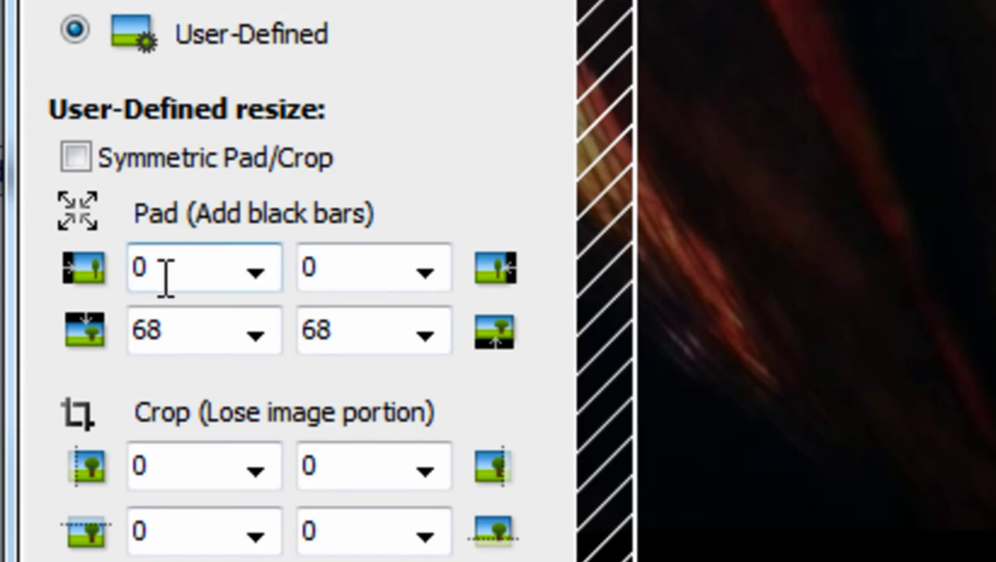
pyautogui.moveTo(167, 264); pyautogui.dragTo(137, 267)
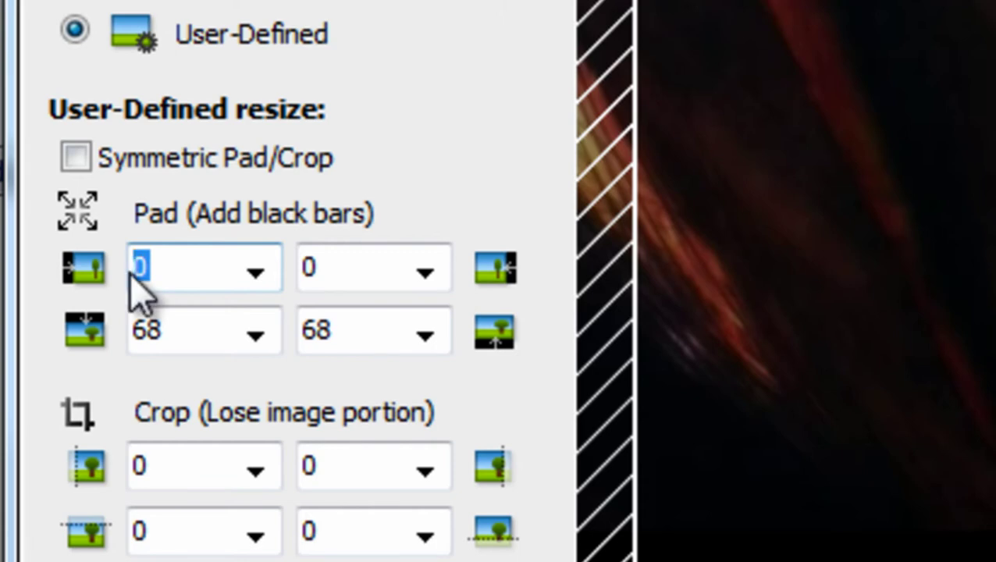
pyautogui.write('54')
pyautogui.click(392, 285)
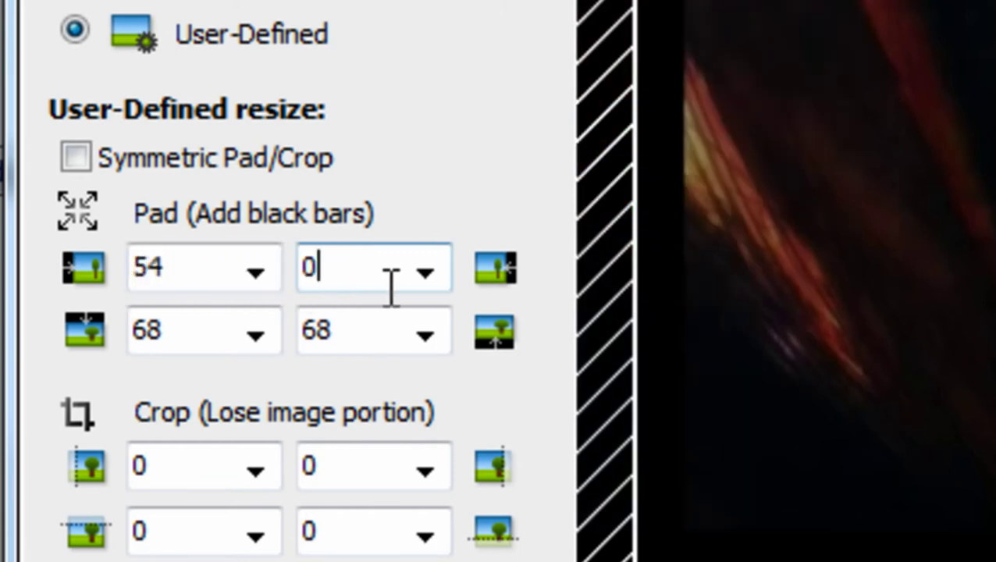
pyautogui.write('54')
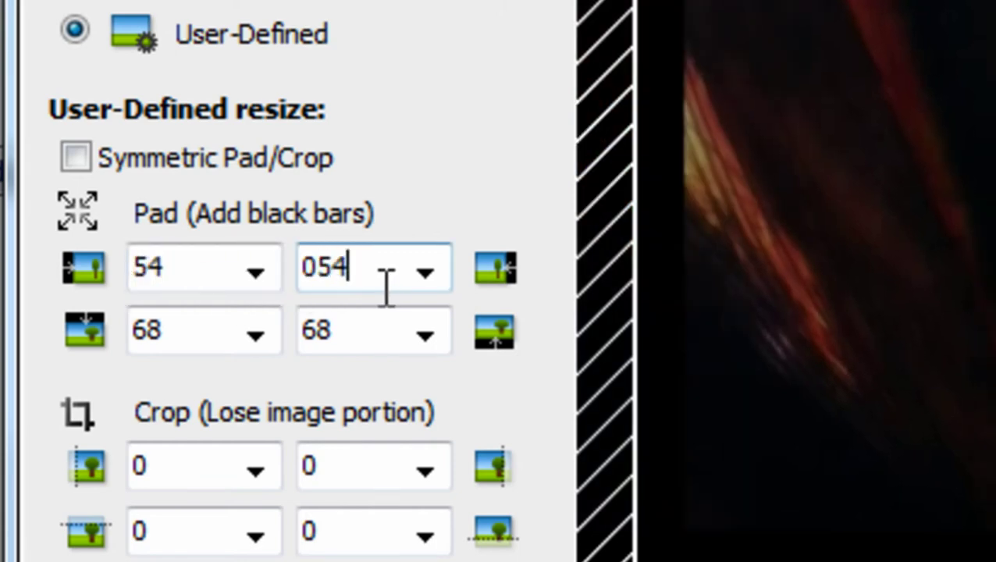
pyautogui.press('BackSpace')
pyautogui.press('BackSpace')
pyautogui.press('BackSpace')
pyautogui.write('54')
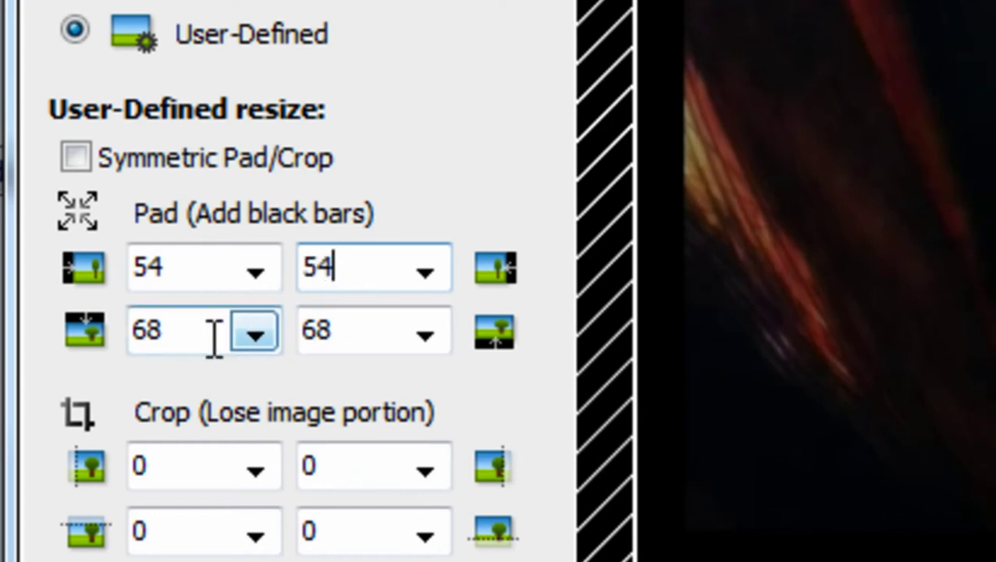
# Step: Set the top and bottom black-bar padding to 32 each
pyautogui.moveTo(214, 337); pyautogui.dragTo(118, 328)
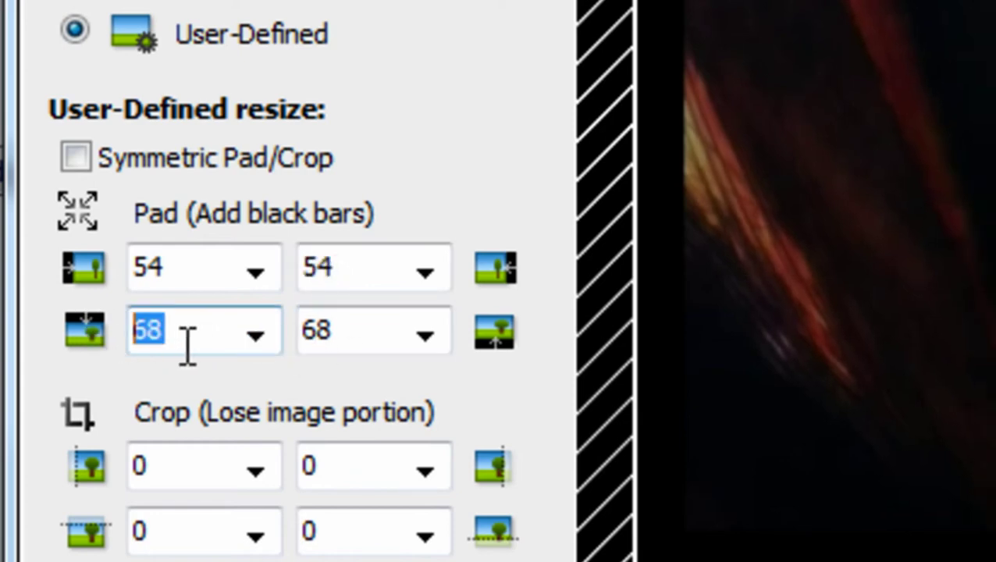
pyautogui.write('32')
pyautogui.click(384, 338)
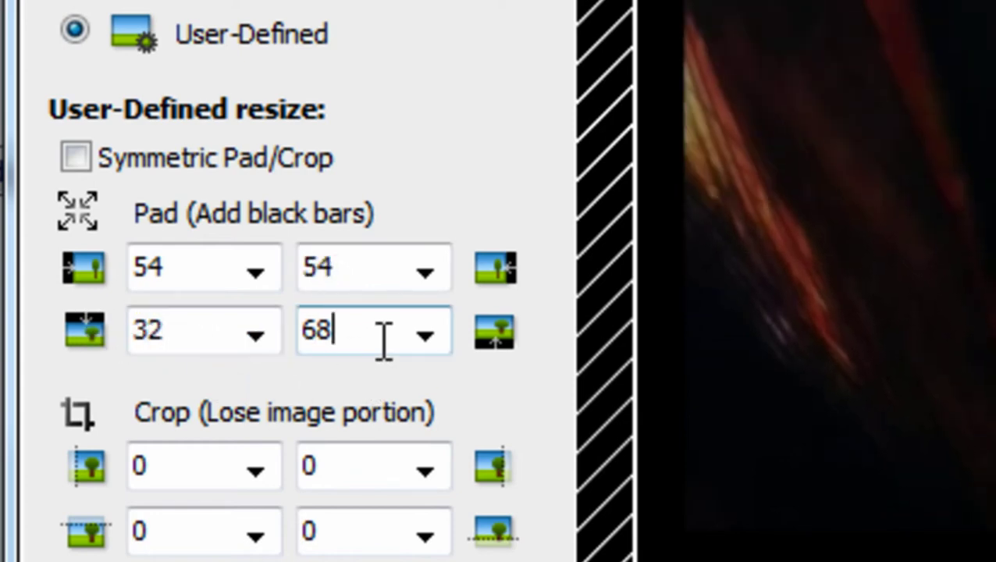
pyautogui.press('BackSpace')
pyautogui.press('BackSpace')
pyautogui.write('32')
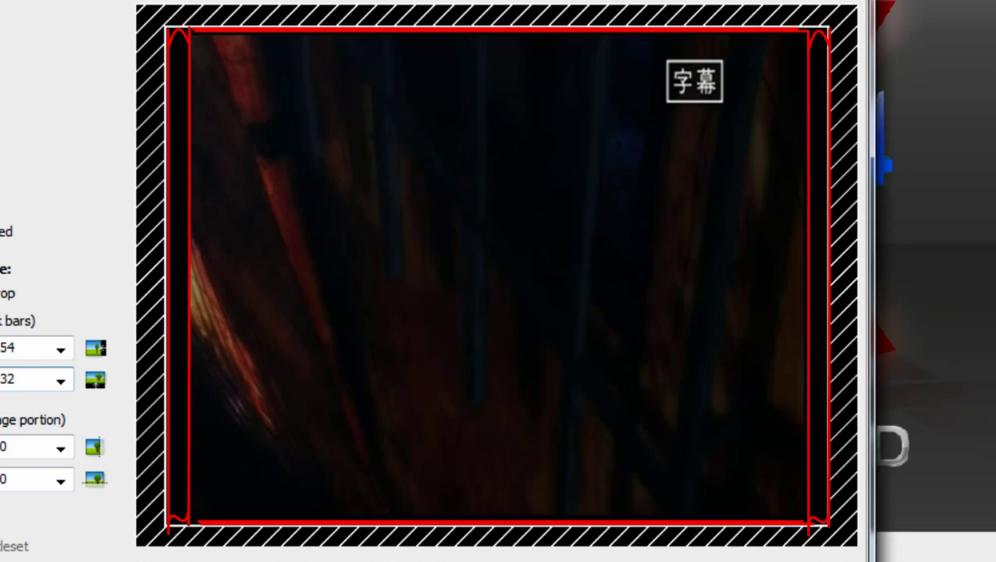
# Step: Accept the padding settings, apply the User resize method to the video, and collapse the titleset
pyautogui.click(709, 558)
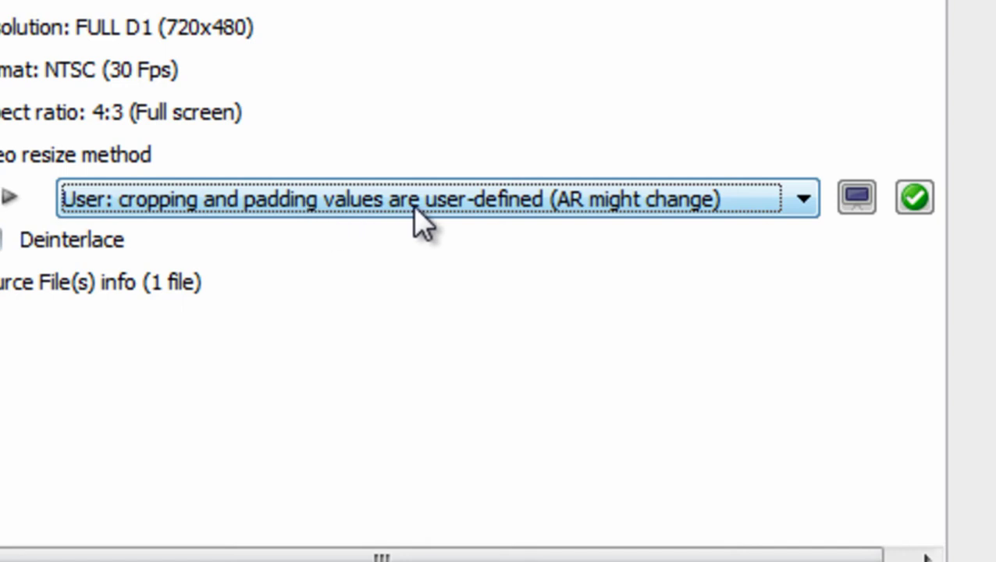
pyautogui.click(916, 200)
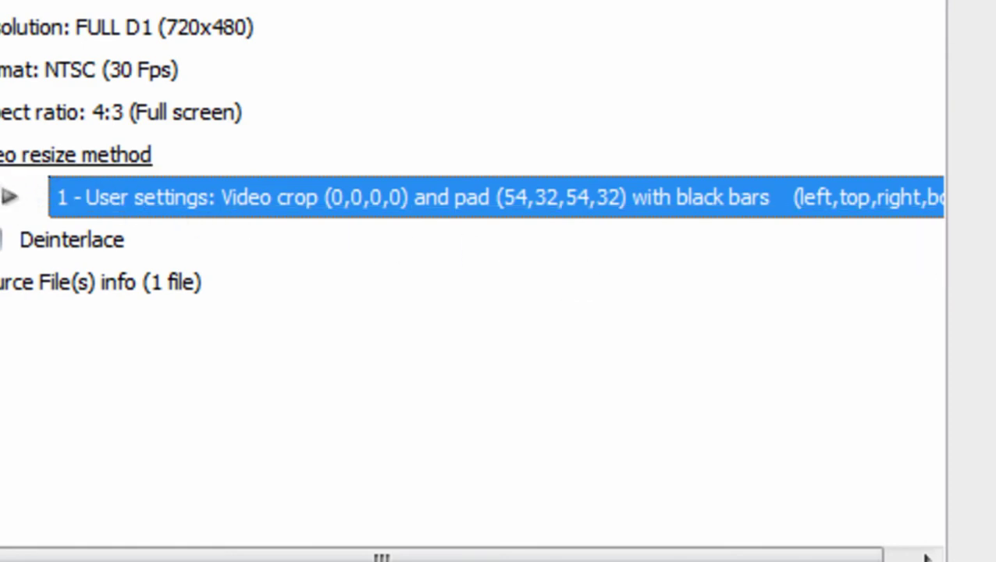
pyautogui.click(27, 173)
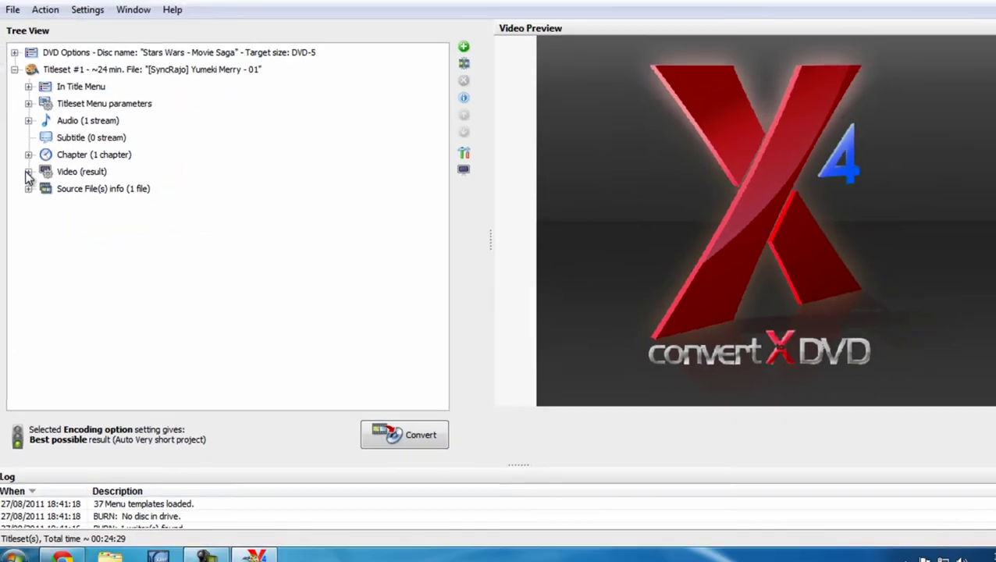
pyautogui.click(14, 70)
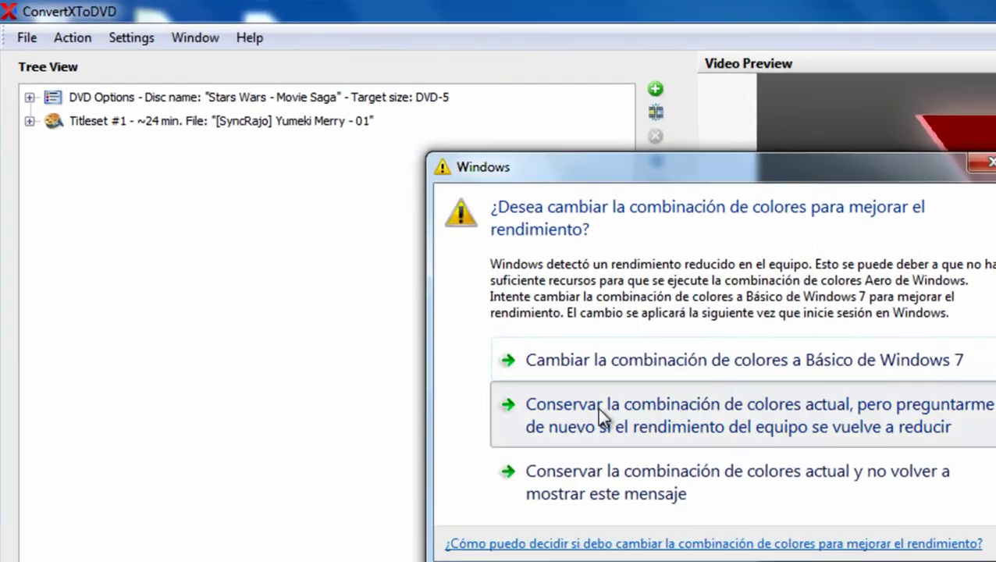
# Step: Keep the current Windows colour scheme in the performance prompt and select Titleset #1 to preview its padded video
pyautogui.click(597, 408)
pyautogui.click(149, 121)
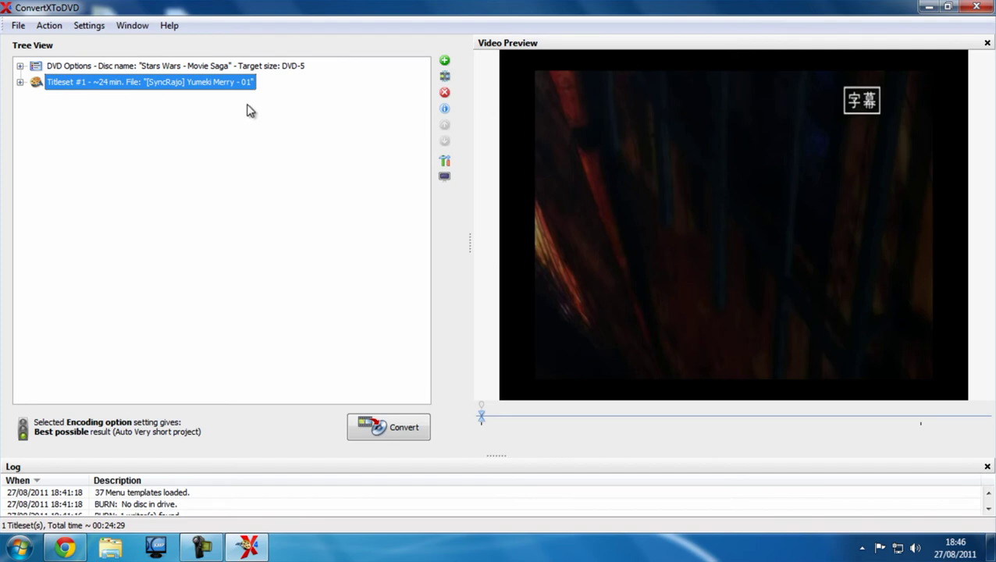
pyautogui.click(19, 66)
pyautogui.click(19, 66)
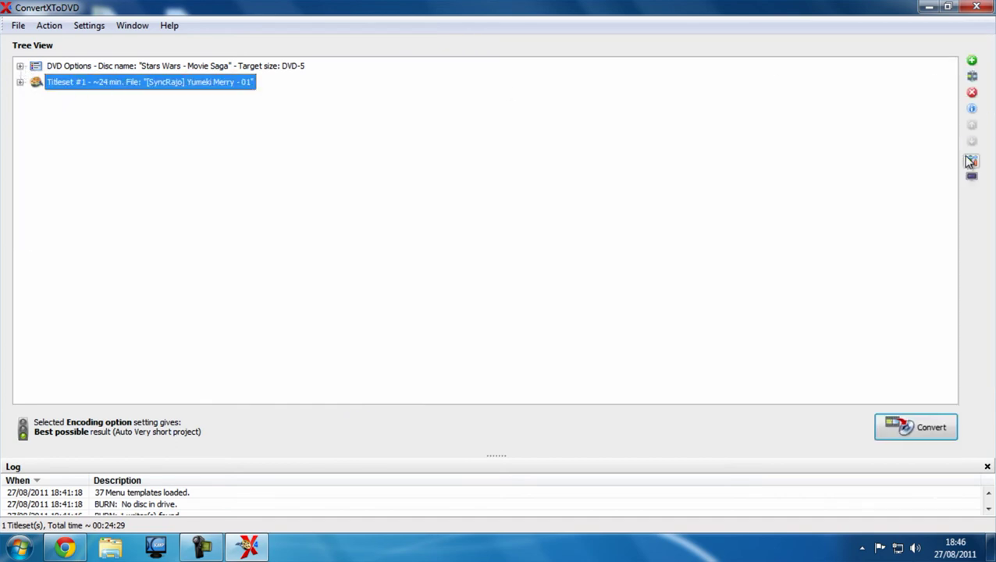
# Step: Dismiss the repeated colour scheme prompt by keeping the current scheme, and reselect Titleset #1
pyautogui.click(972, 160)
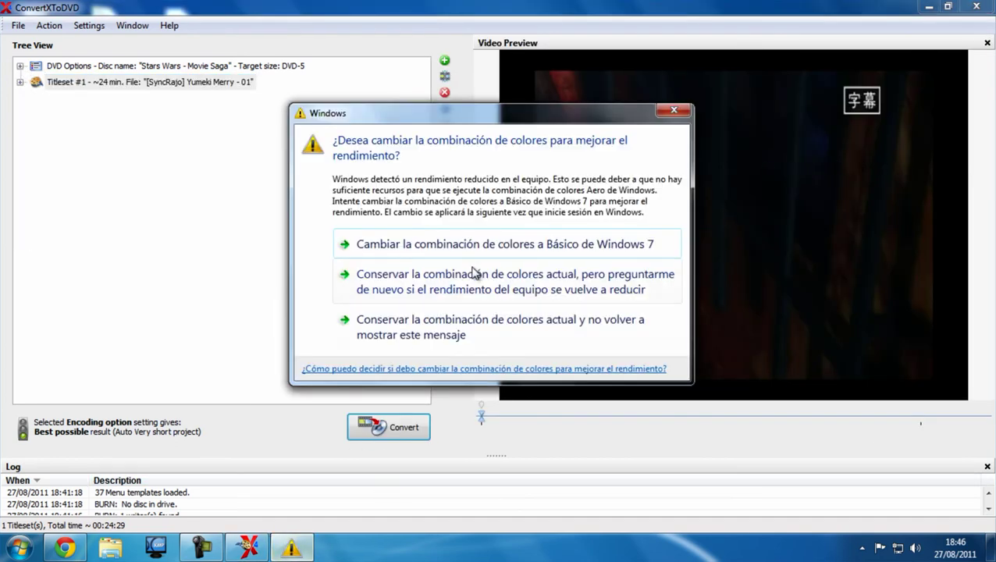
pyautogui.click(474, 274)
pyautogui.click(178, 117)
pyautogui.click(168, 83)
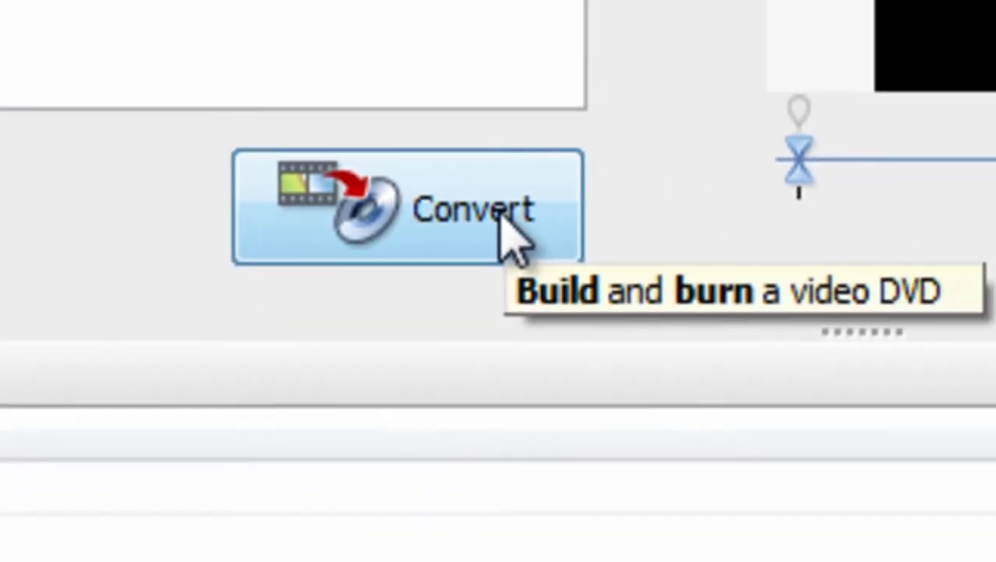
# Step: Start converting the project with the padded titleset into a video DVD
pyautogui.click(498, 213)
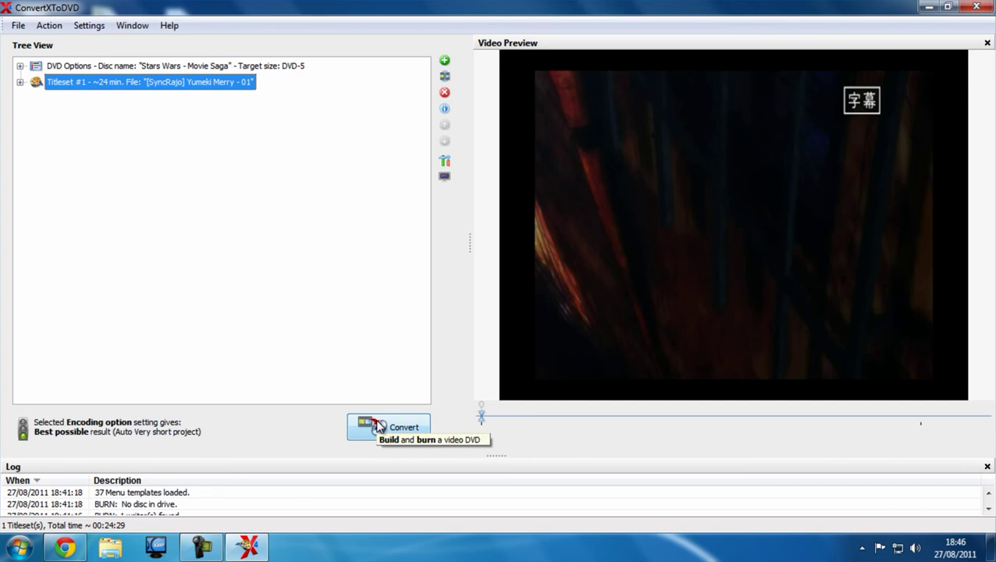
pyautogui.click(365, 303)
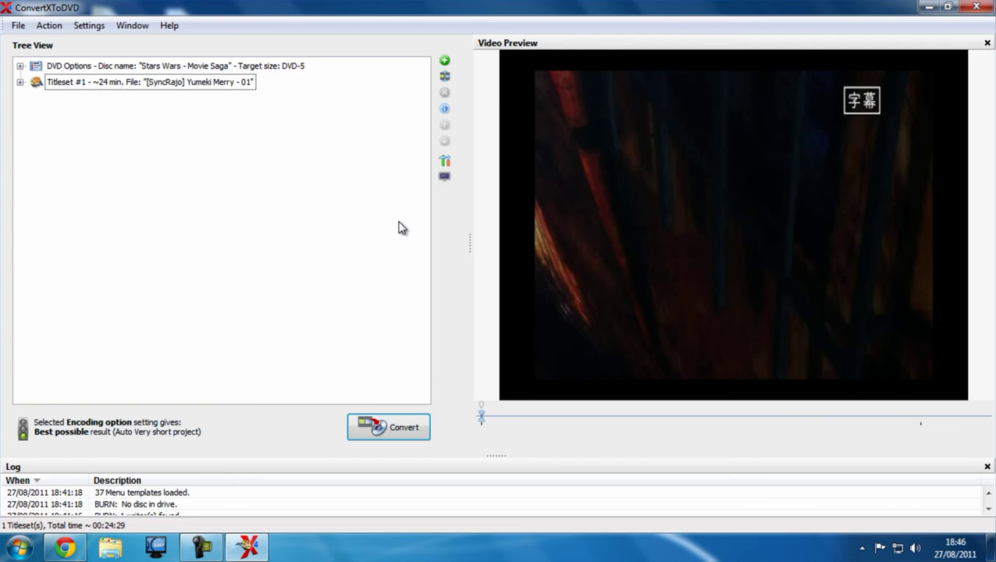
pyautogui.click(397, 432)
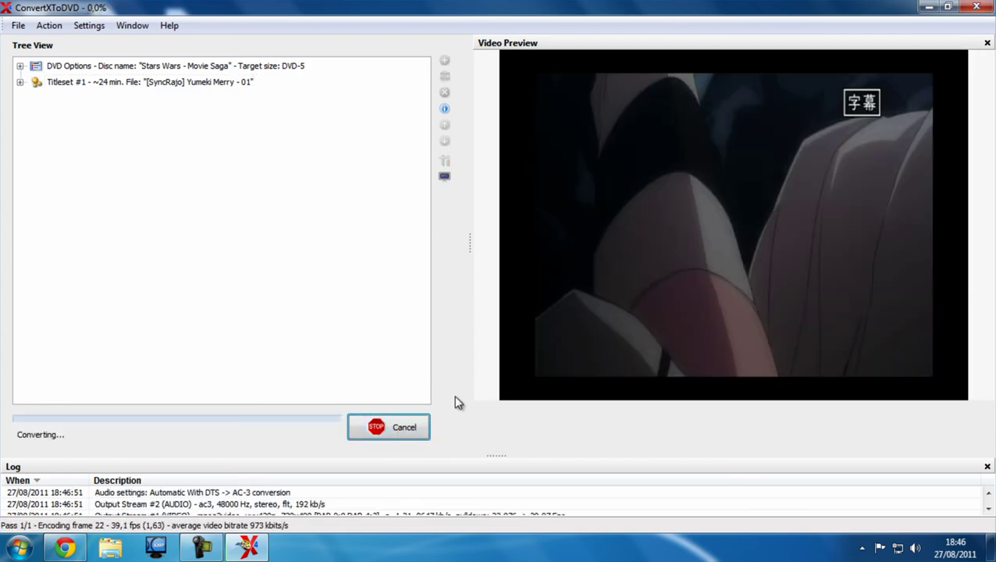
# Step: Cancel the running conversion and close ConvertXToDVD
pyautogui.click(391, 430)
pyautogui.click(536, 326)
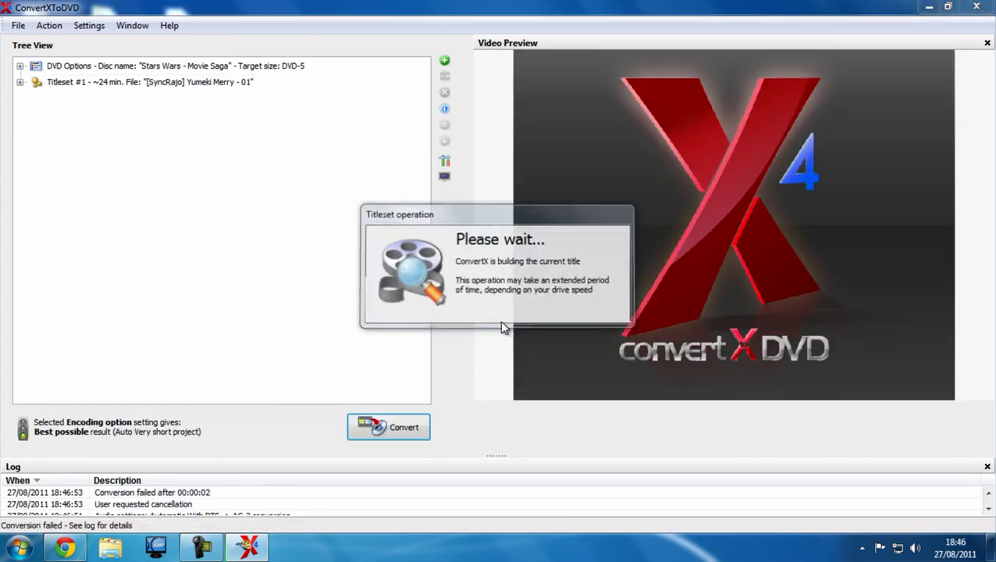
pyautogui.click(548, 323)
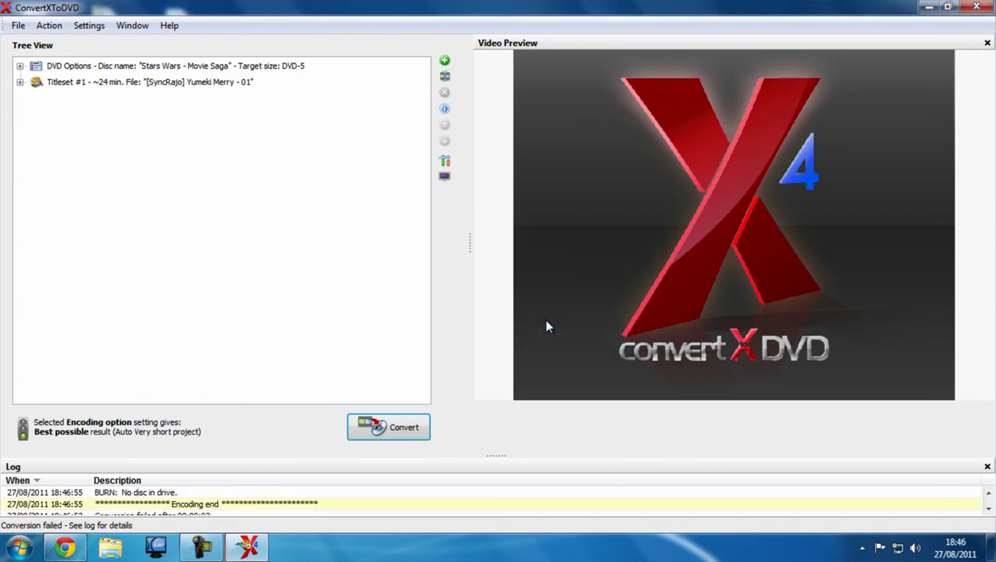
pyautogui.hotkey('alt', 'F4')
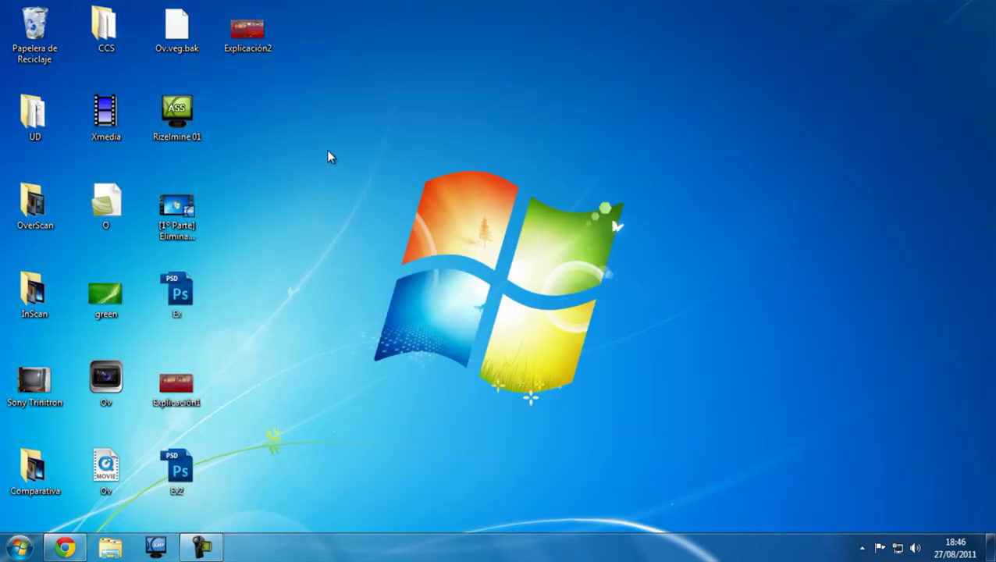
pyautogui.moveTo(328, 150); pyautogui.dragTo(337, 125)
pyautogui.moveTo(372, 158); pyautogui.dragTo(636, 418)
pyautogui.moveTo(661, 453); pyautogui.dragTo(330, 136)
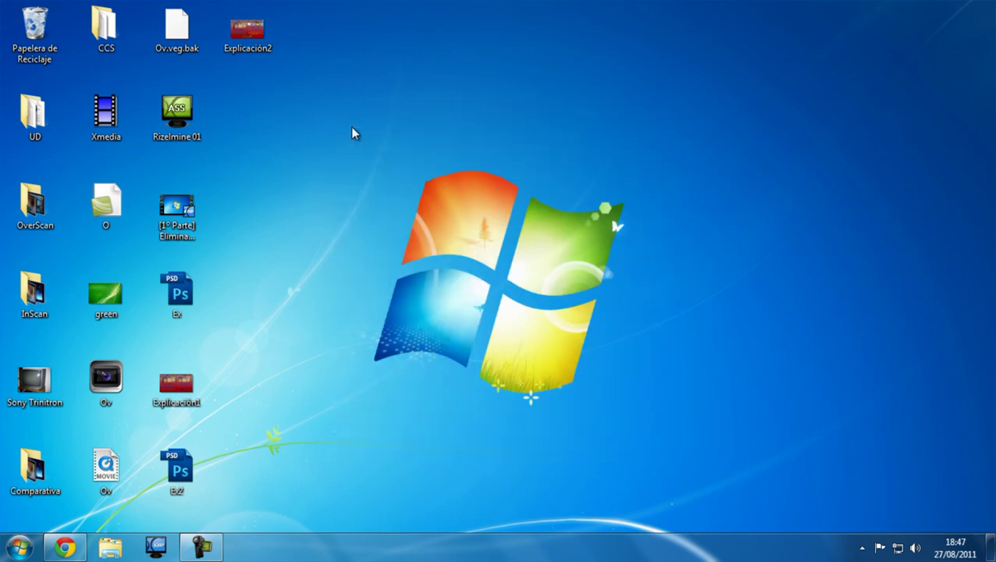